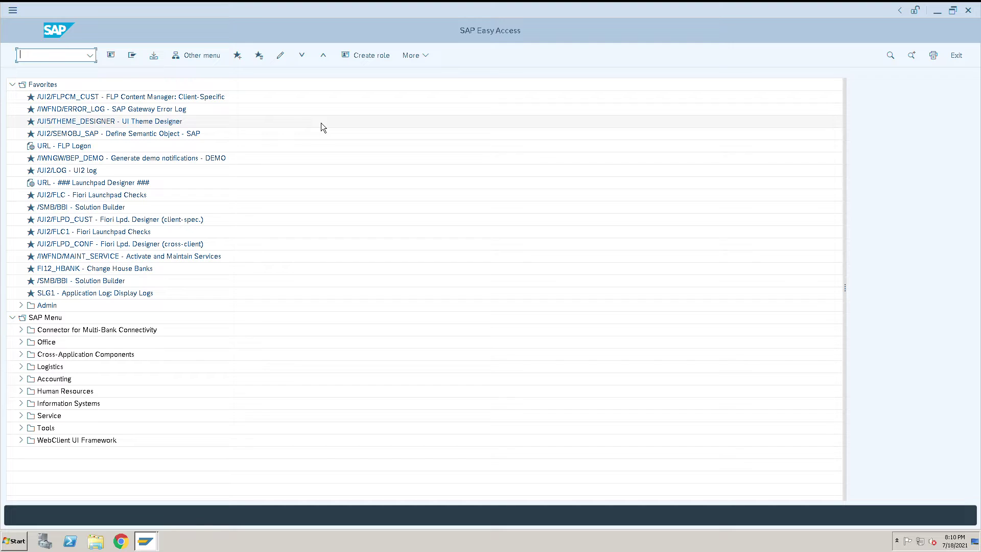
Run transaction OKKP to open Maintain Controlling Area
text(okkp)
key(Return)
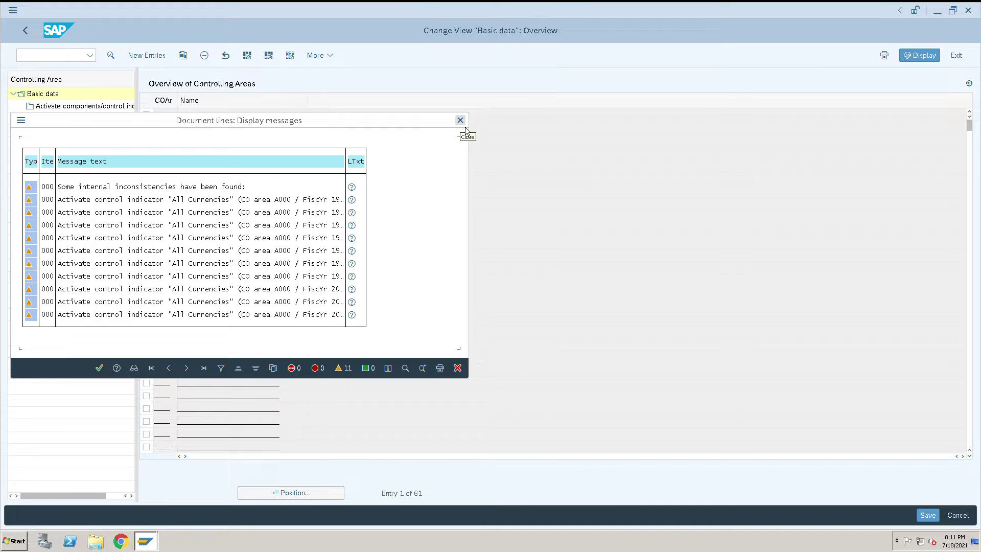
Dismiss the inconsistency messages and add a new controlling area entry with code 9001
click(465, 126)
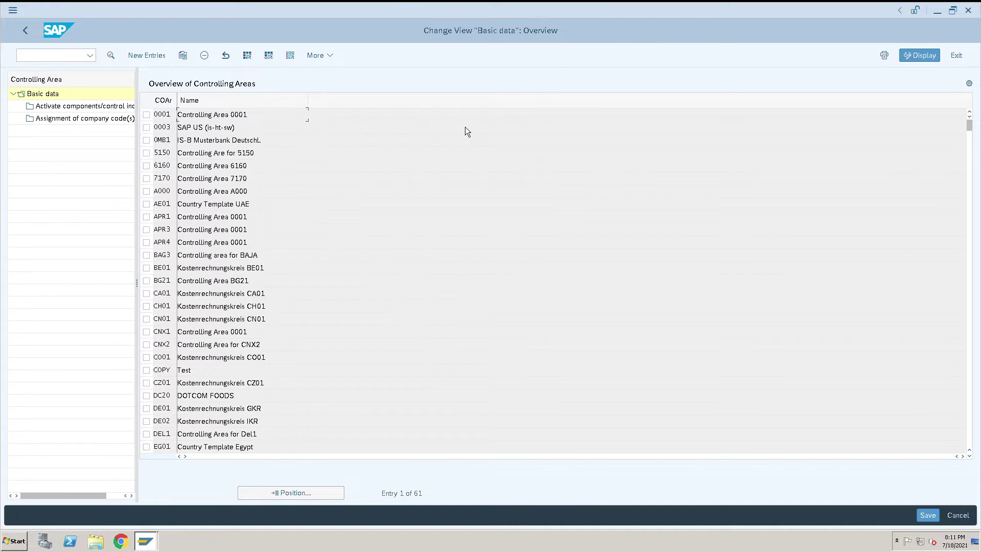
click(146, 60)
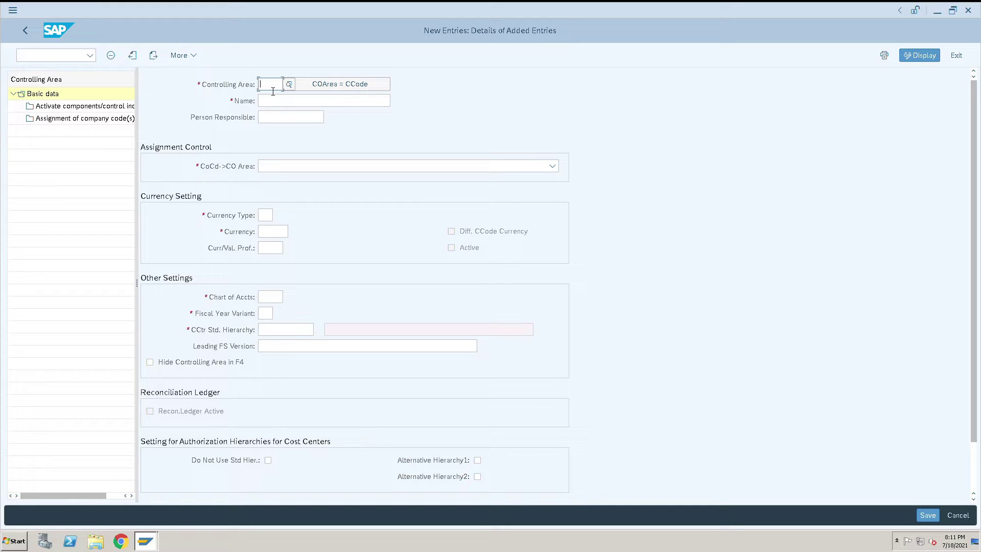
text(9)
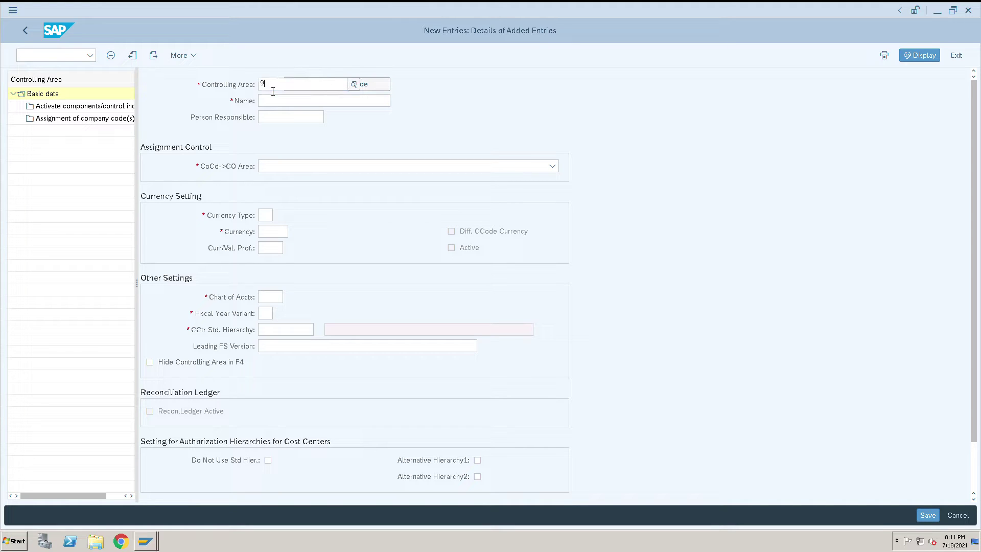
text(001)
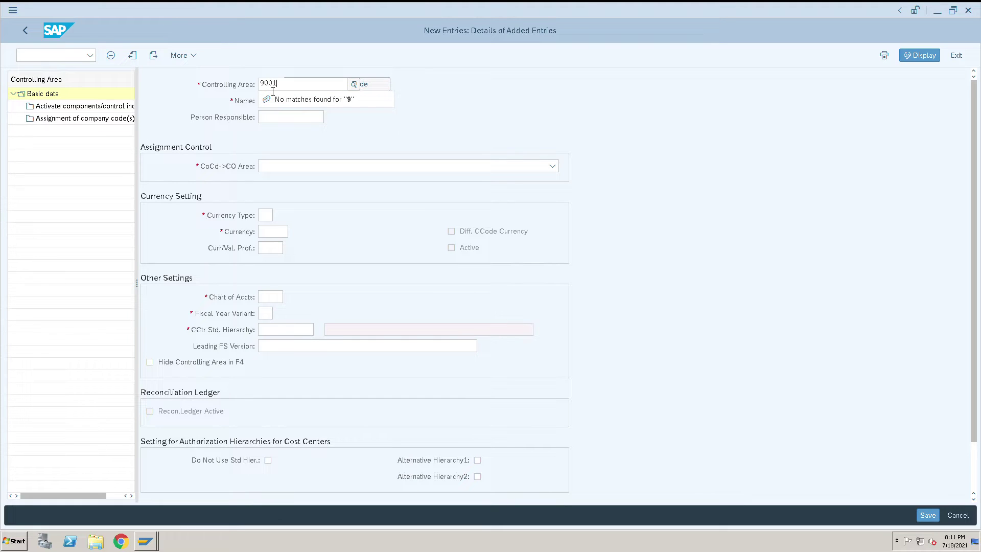
click(467, 104)
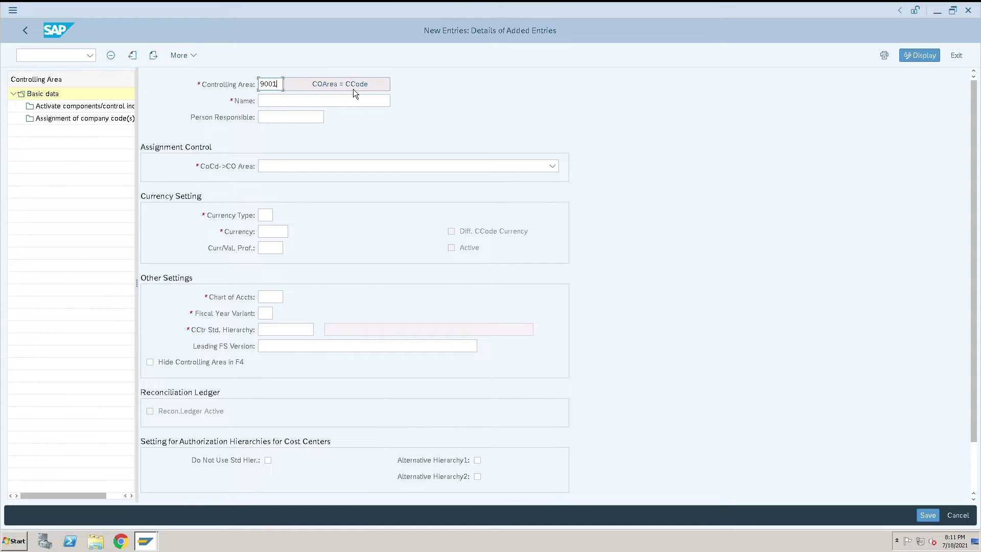
click(354, 88)
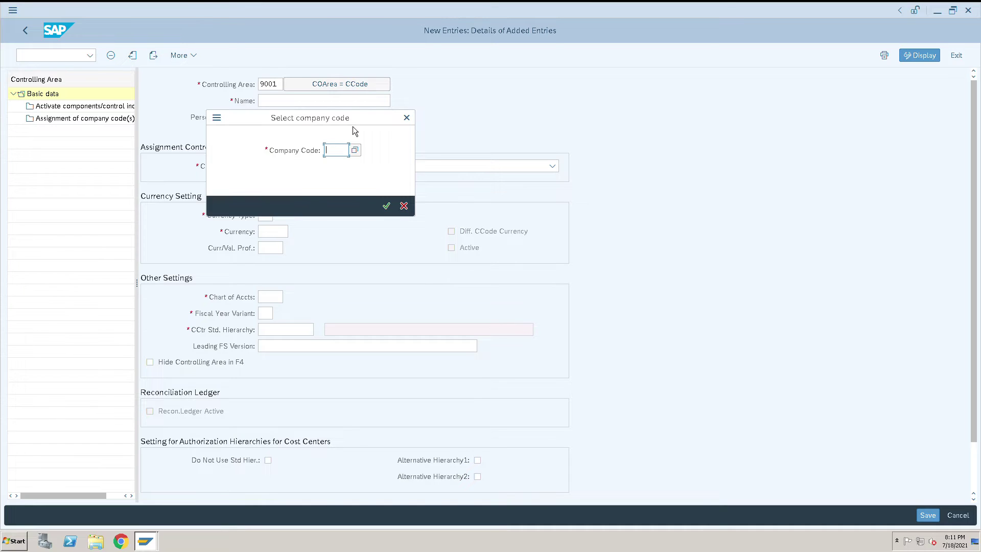
Copy company code 9001's settings, prefilling APPLE INC, USD, chart APPL and variant AP
text(9001)
key(Return)
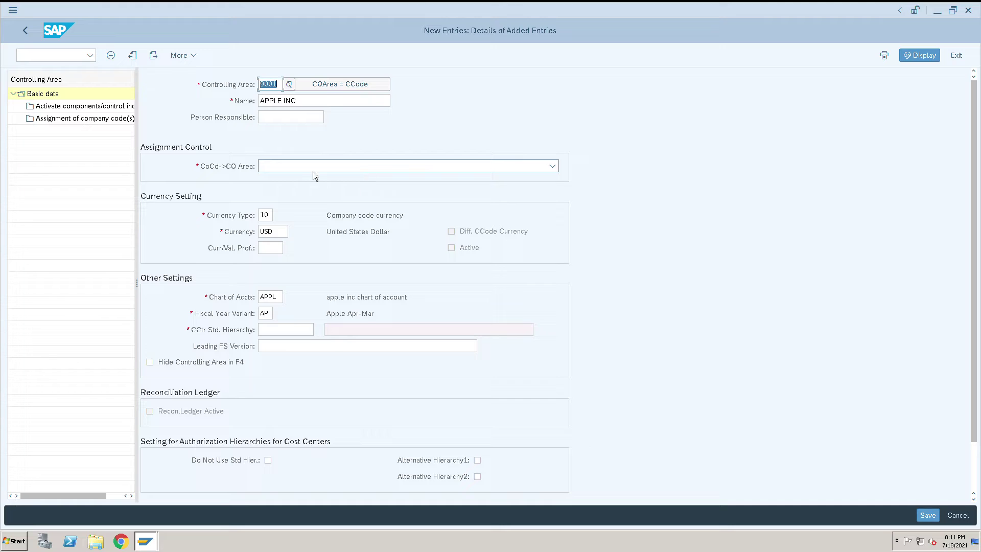
click(288, 118)
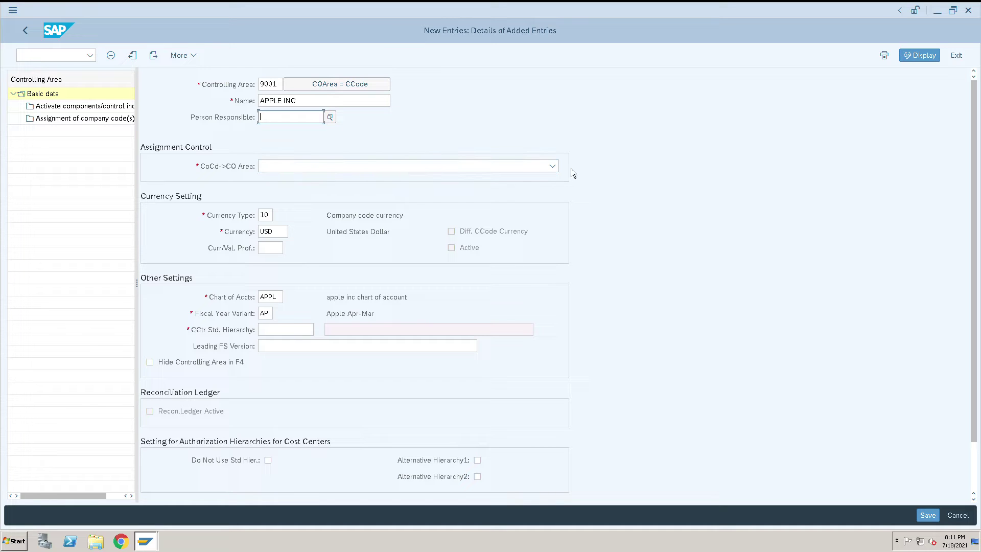
Choose cross-company-code cost accounting and currency type 30 Group currency
click(556, 168)
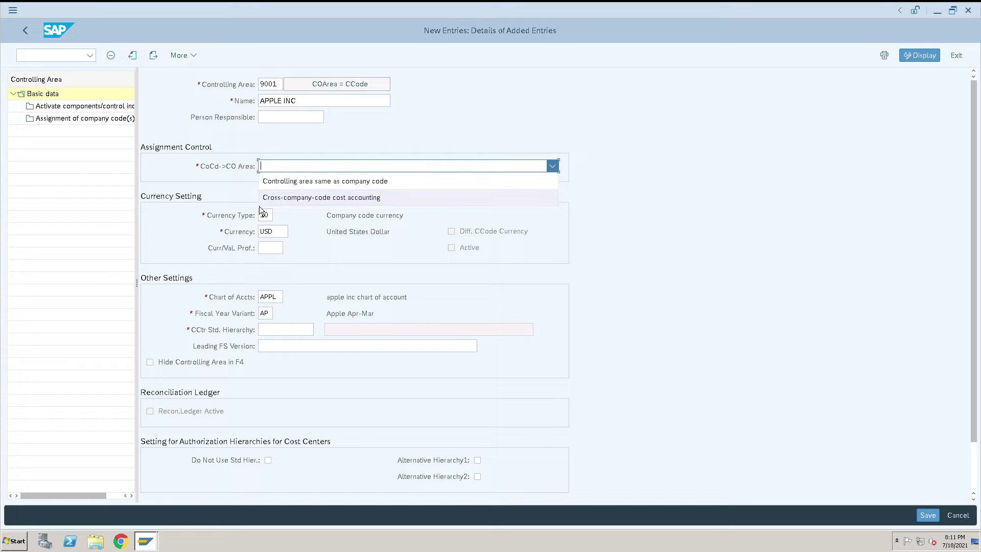
click(323, 204)
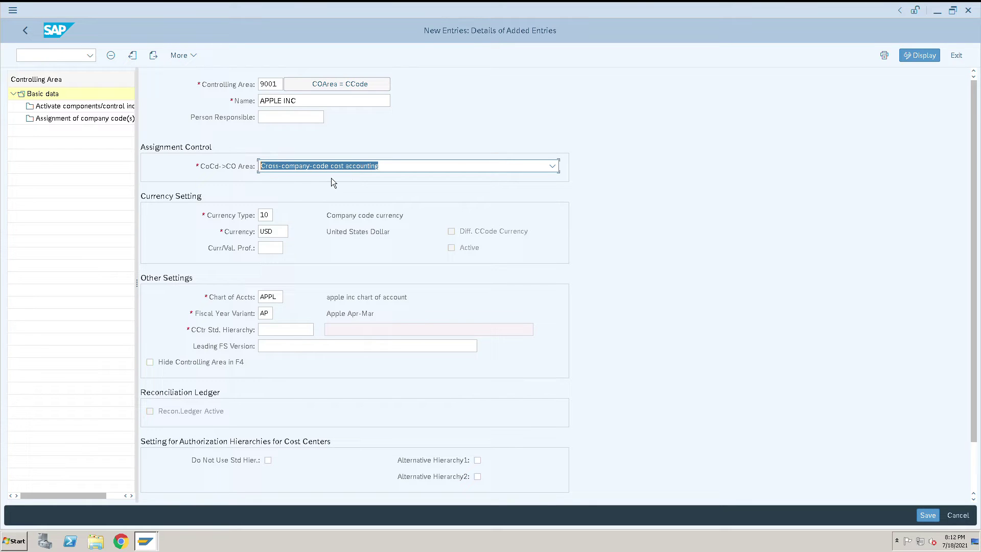
click(276, 220)
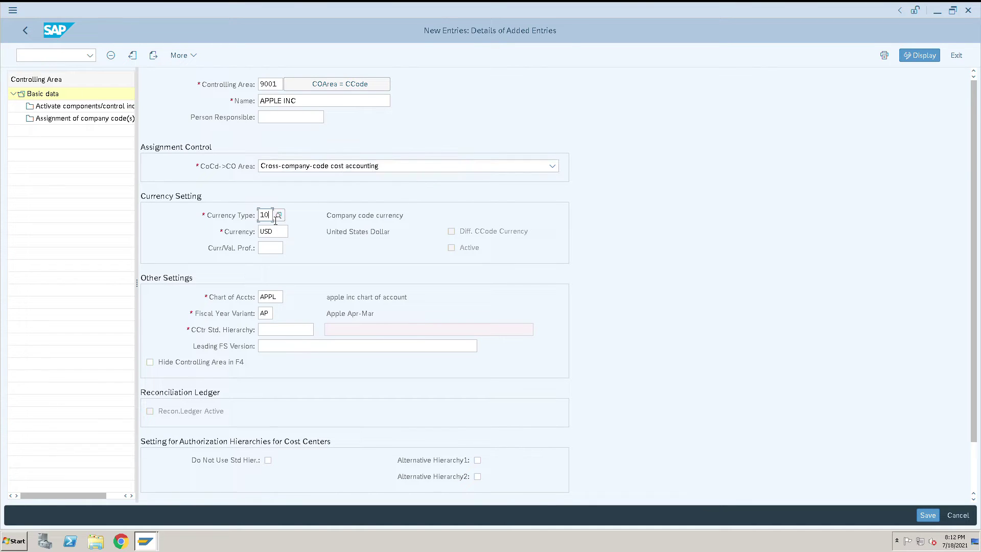
click(282, 220)
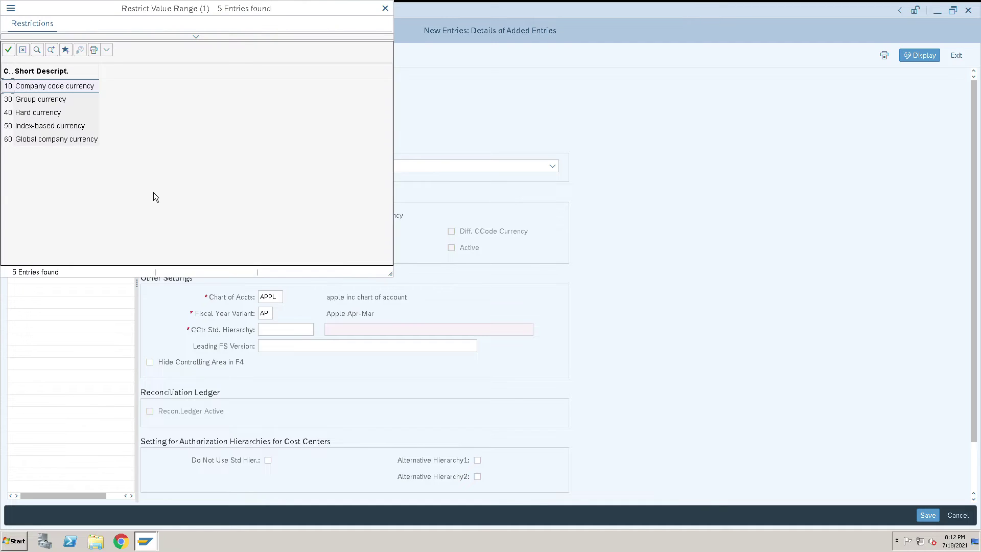
double_click(45, 106)
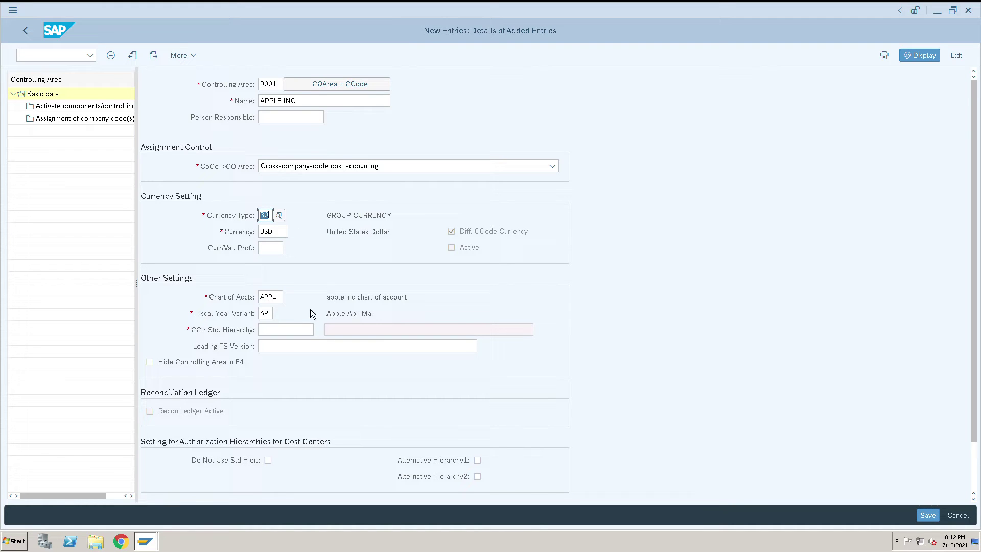
Enter APPLECOST as the standard cost centre hierarchy and agree to create it
click(279, 337)
text(APPLE)
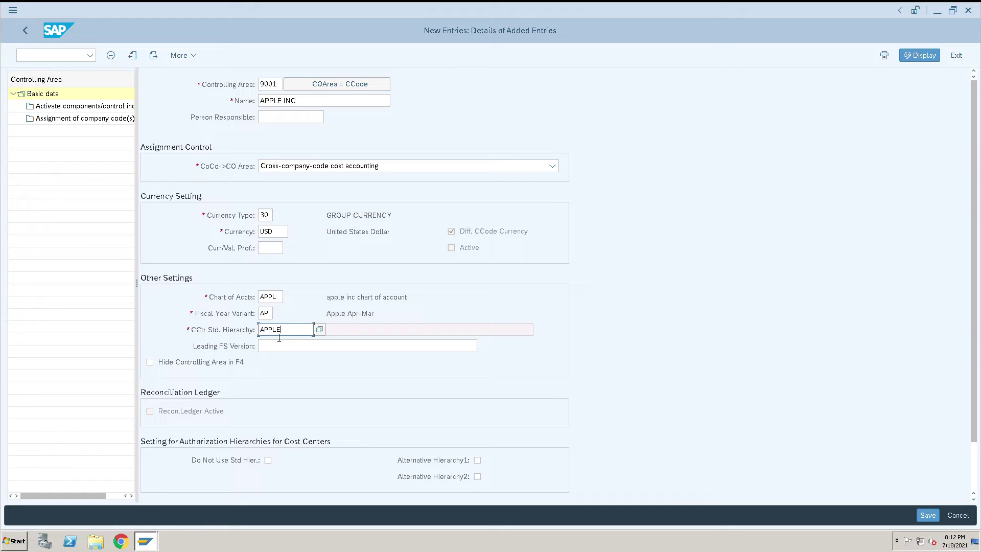
text(COST)
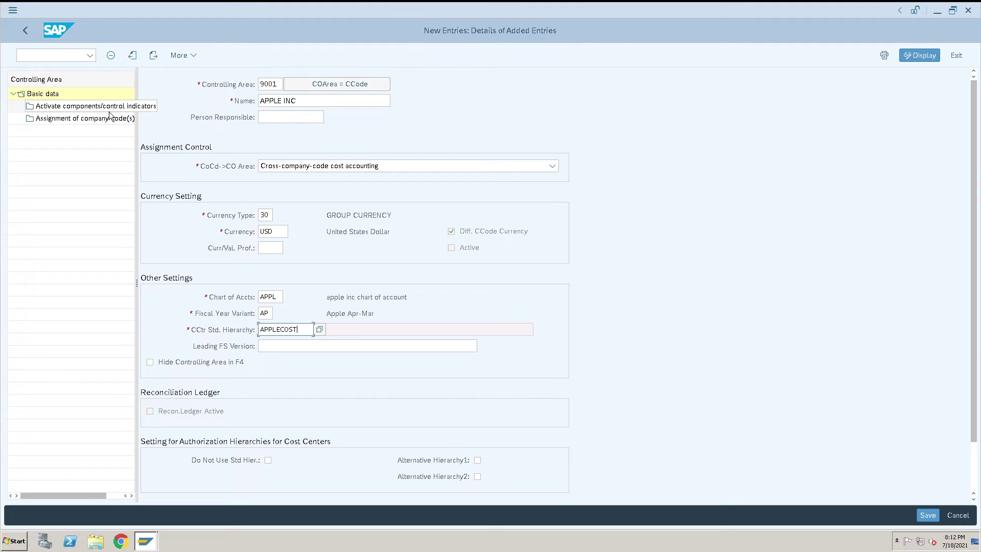
key(Return)
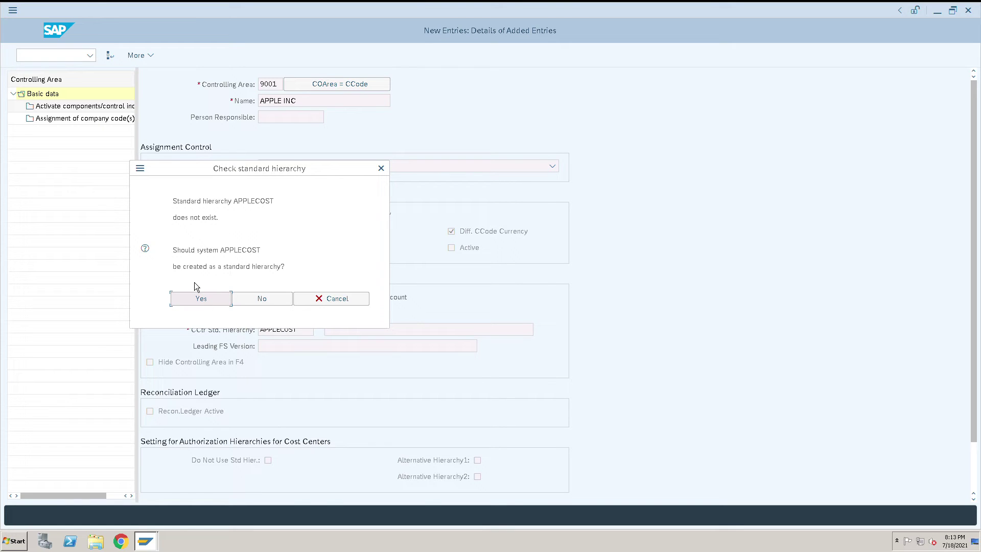
click(214, 305)
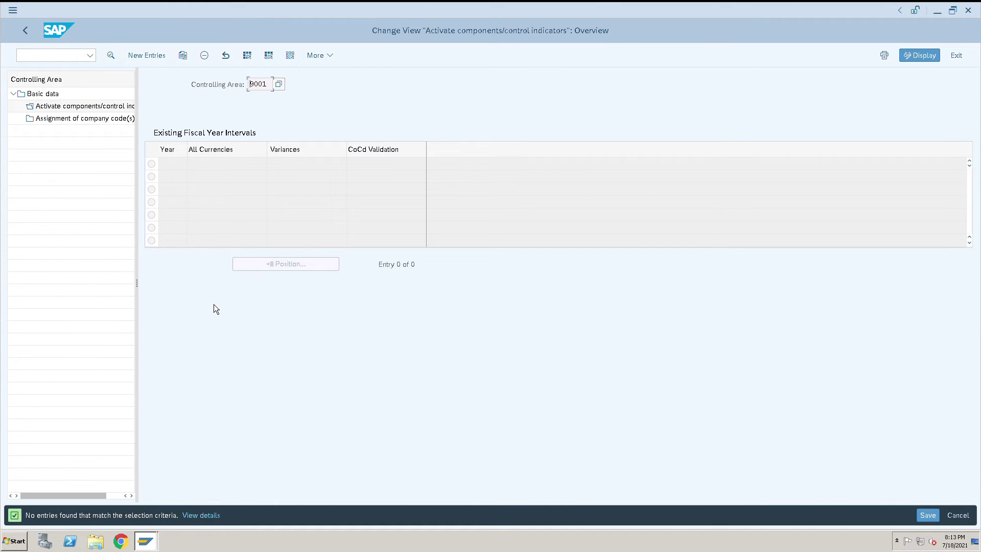
Add a new component-activation entry for fiscal year 2020
click(158, 62)
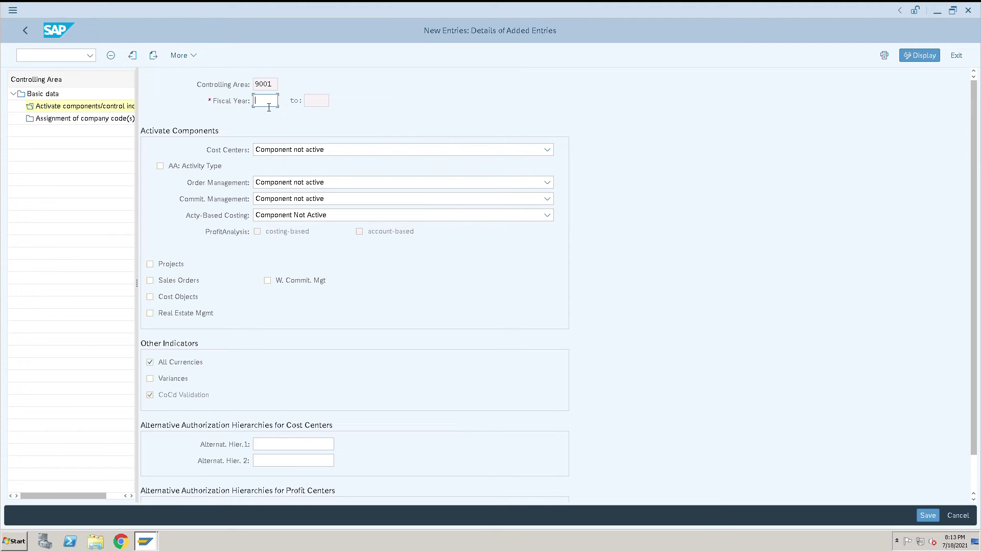
text(1)
key(BackSpace)
text(2020)
click(327, 156)
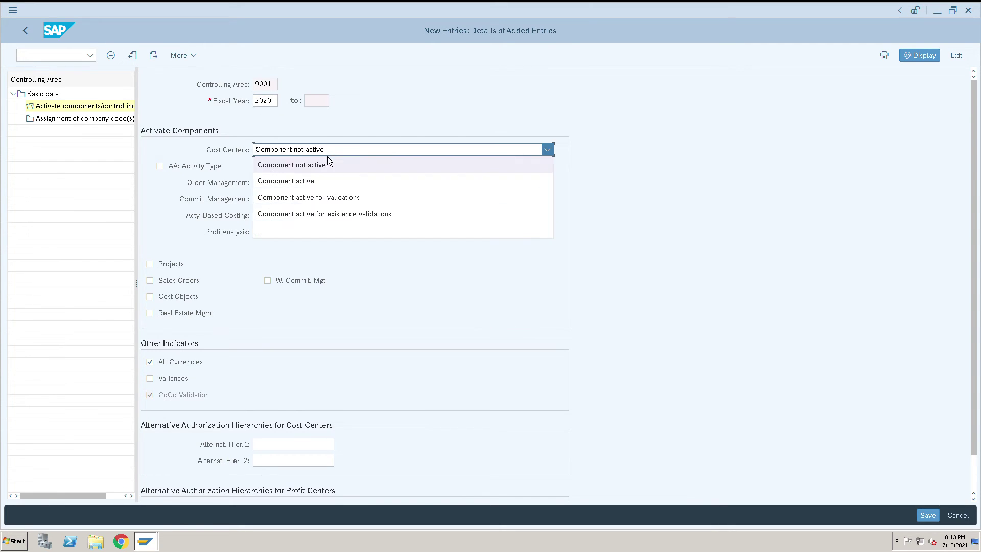
Activate cost centers with activity types, order and commitment management; leave activity-based costing inactive
click(317, 183)
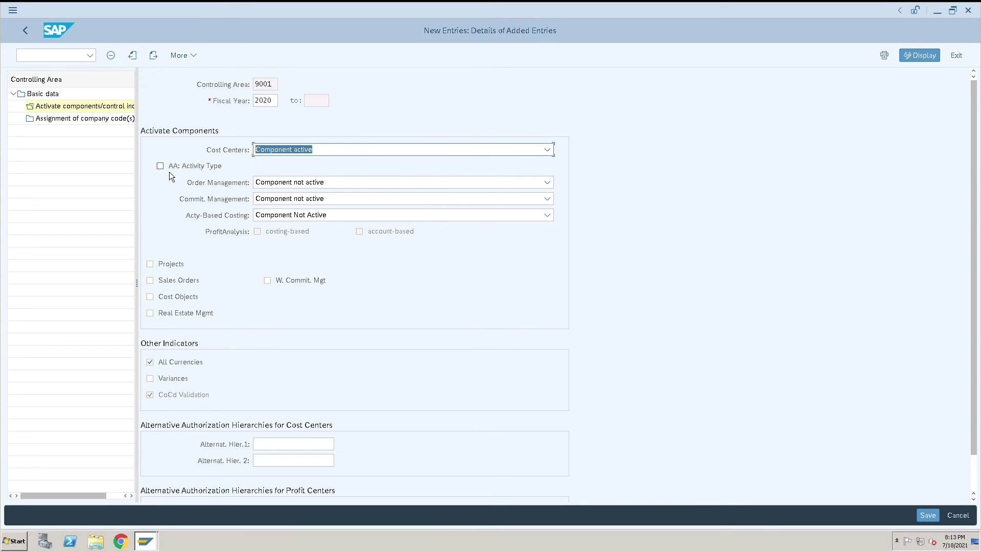
click(168, 172)
click(307, 185)
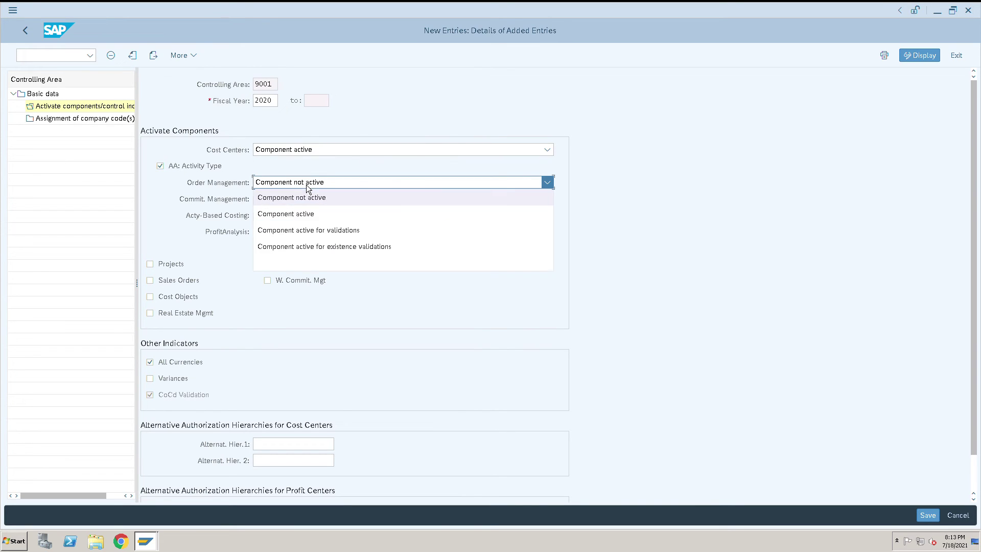
click(291, 214)
click(301, 200)
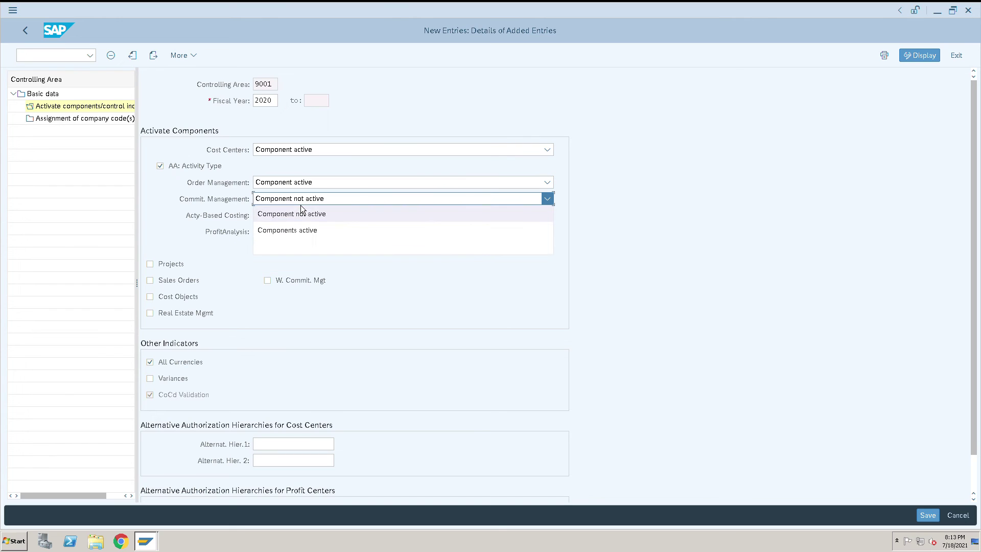
click(288, 232)
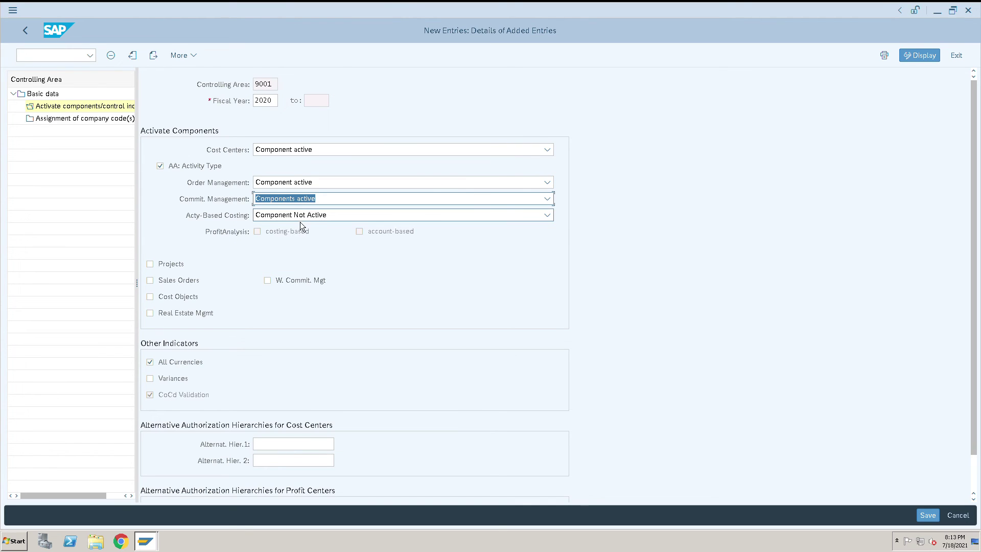
click(301, 220)
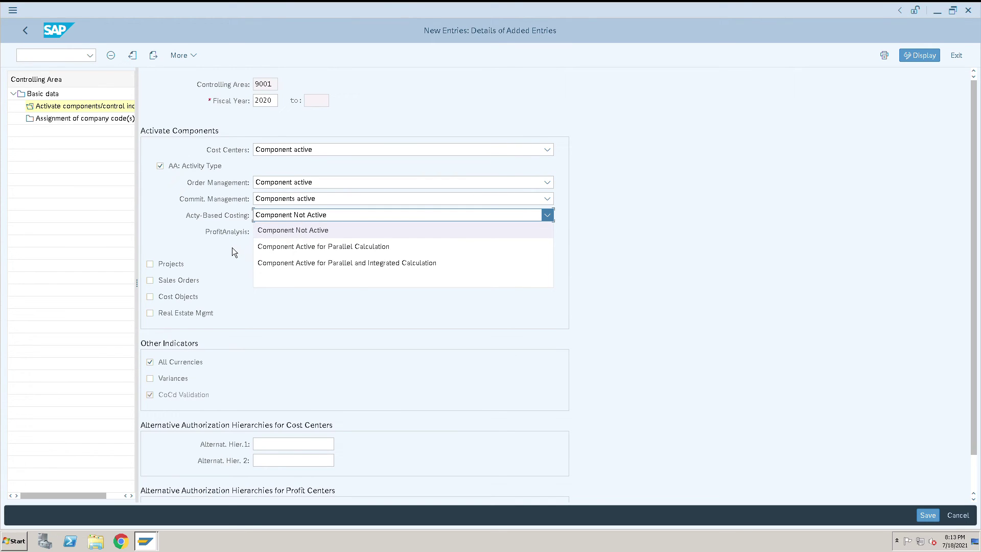
click(232, 247)
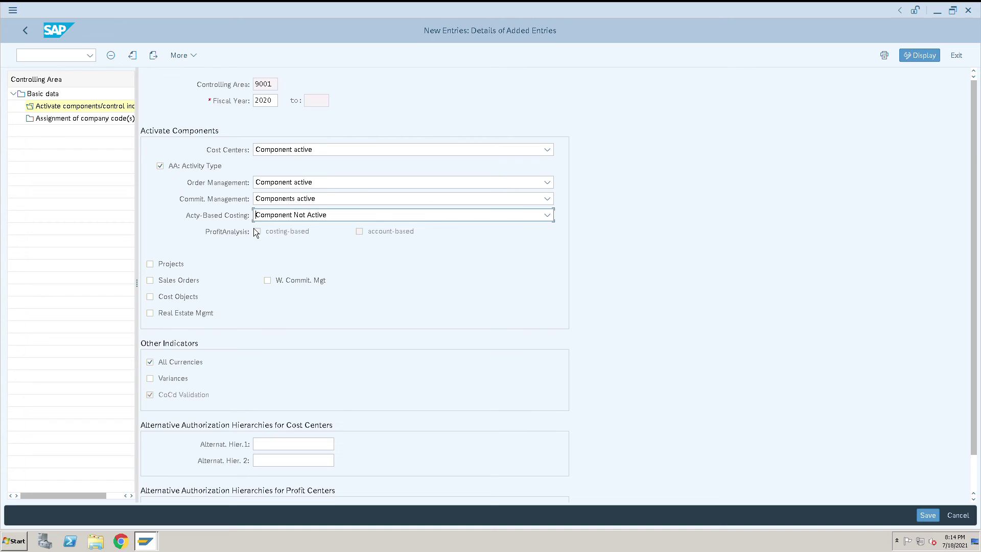
click(391, 222)
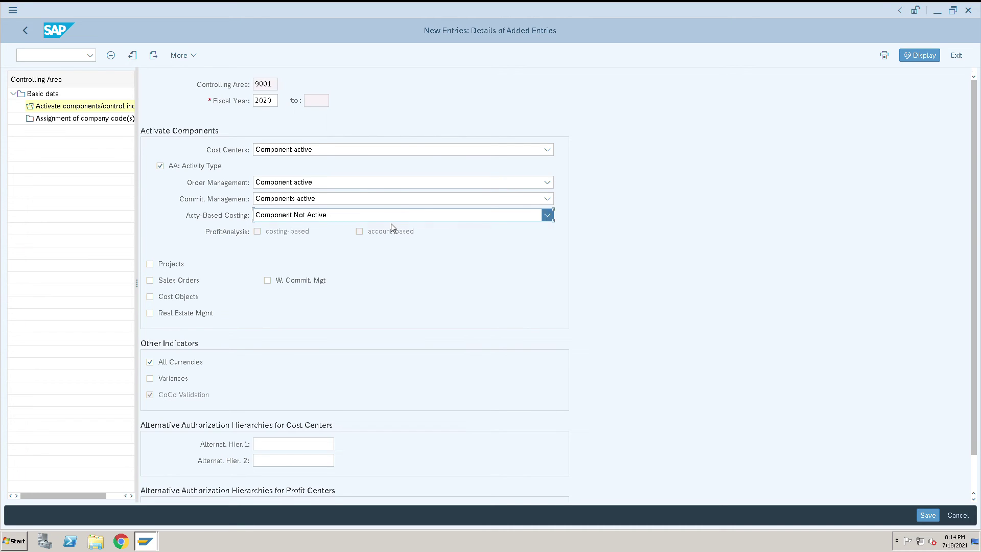
click(219, 241)
Activate Projects, Real Estate Mgmt, W. Commit. Mgt and Variances, then open company code assignments
click(171, 264)
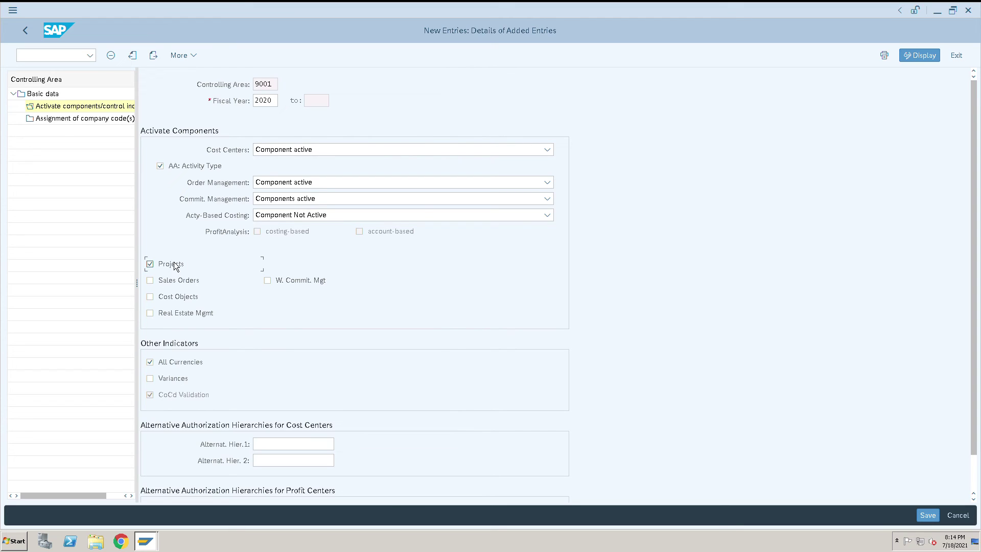
click(174, 314)
click(278, 284)
scroll(358, 351, down, 1)
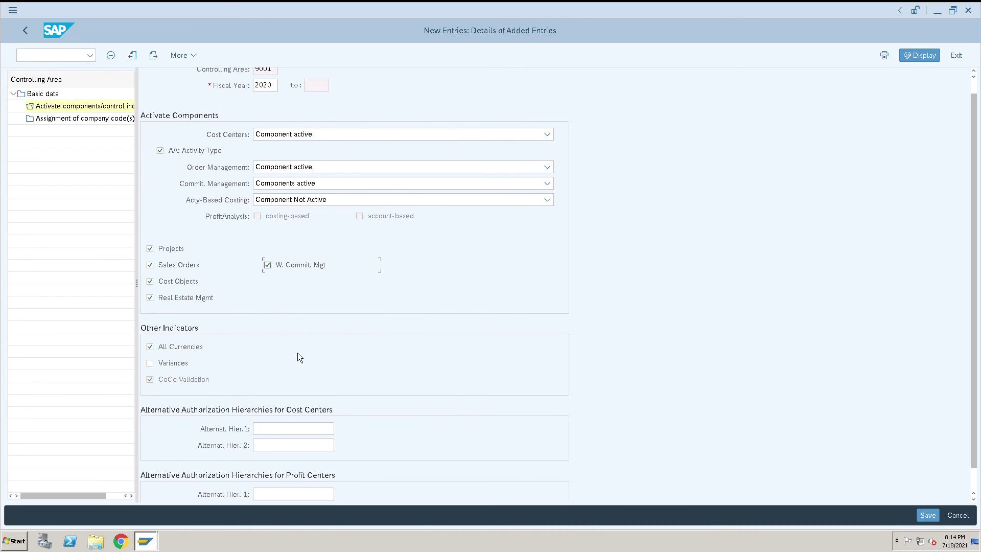
click(155, 370)
scroll(334, 377, down, 1)
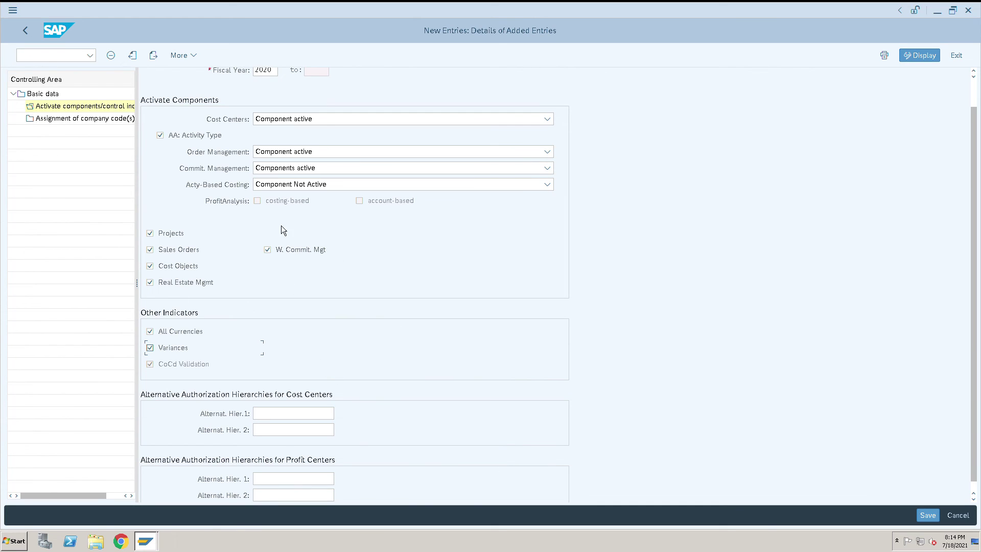
double_click(87, 124)
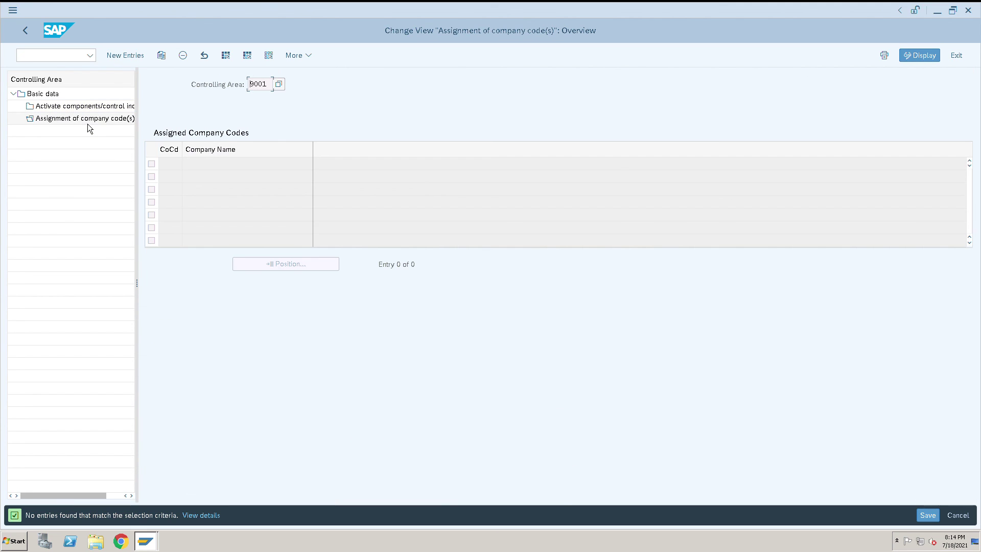
Assign company code 9001 to controlling area 9001 and save
click(129, 59)
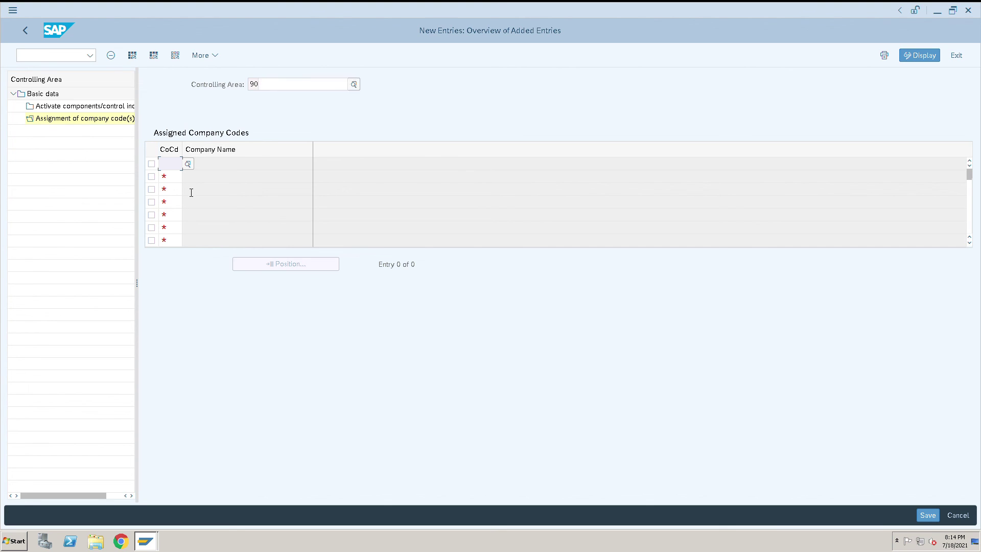
text(9001)
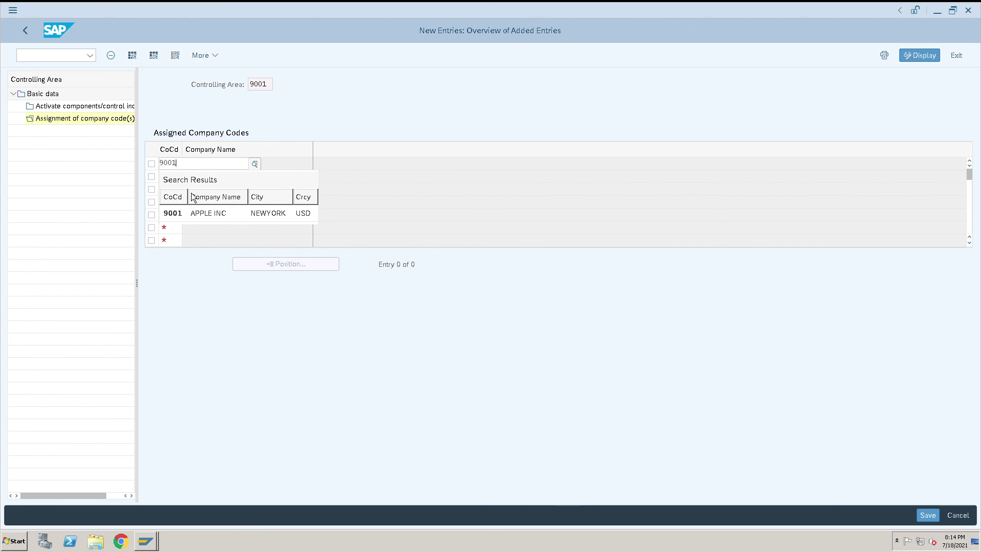
click(378, 173)
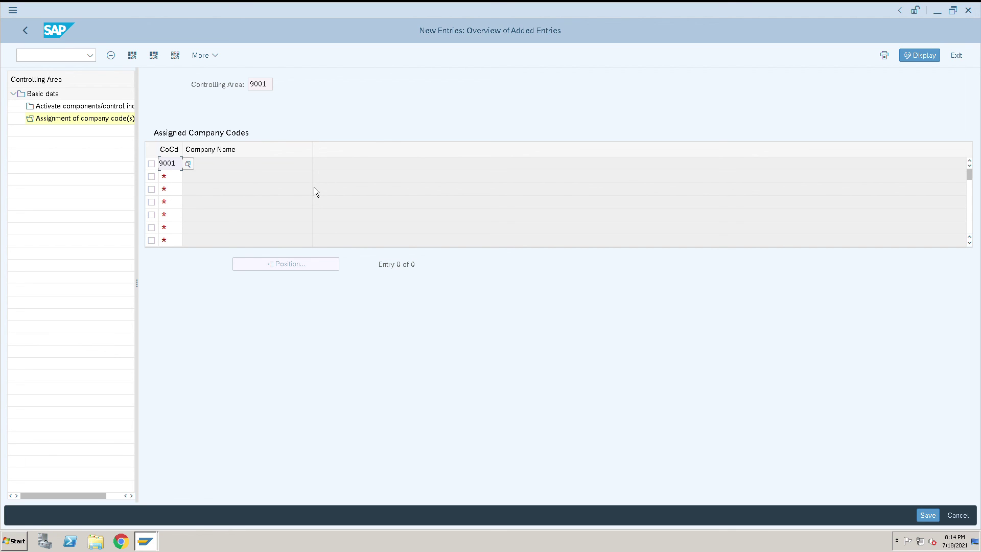
key(Return)
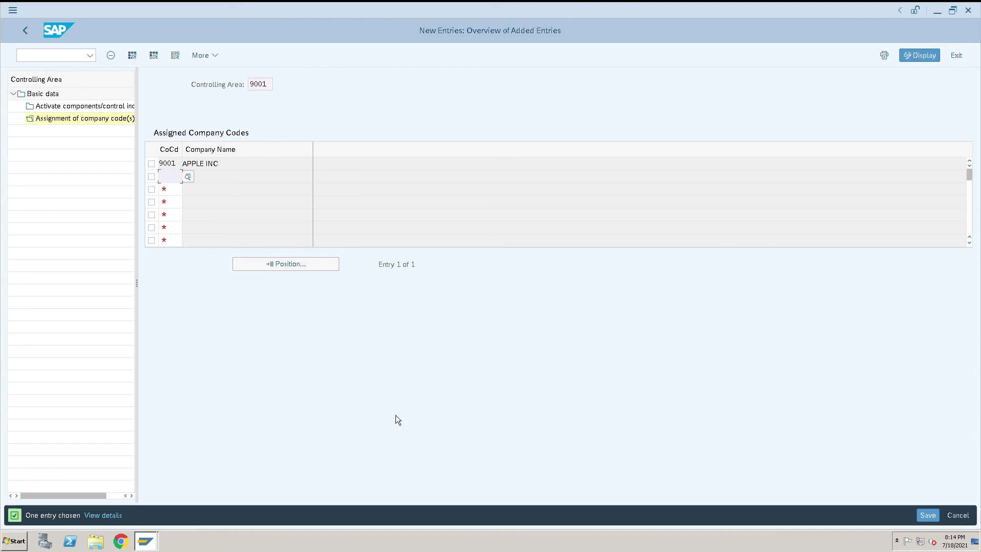
click(937, 519)
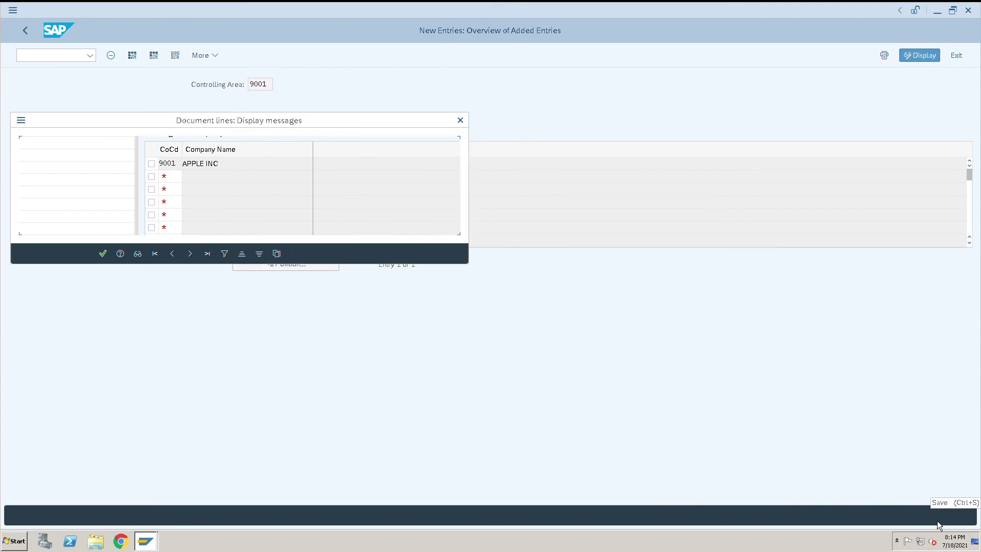
Acknowledge the currency type 30 message and close the save message log
click(109, 260)
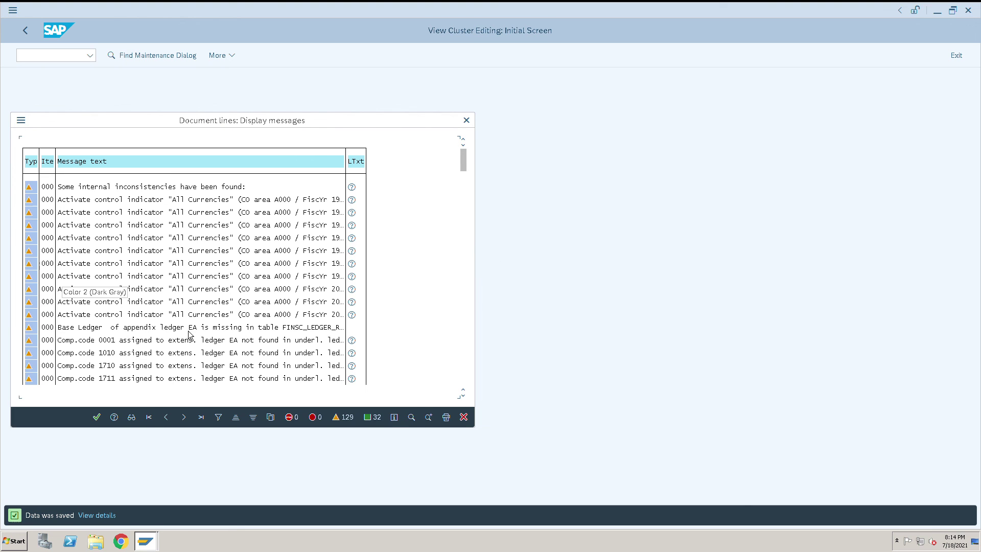
click(98, 418)
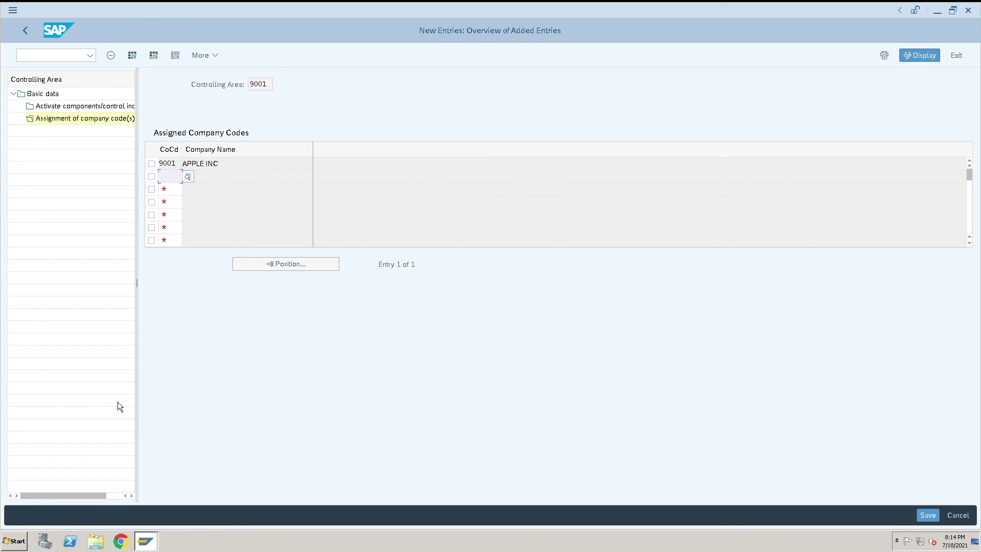